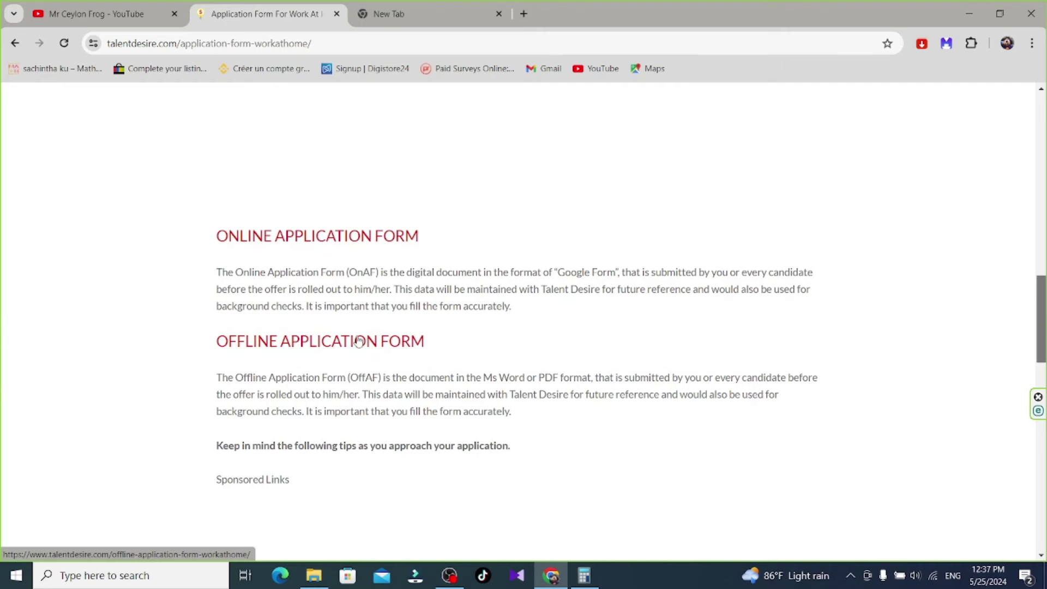
# Open the Online Application Form page and follow its link to fill in the details to apply and work with Talent Desire.
pyautogui.moveTo(1042, 308); pyautogui.dragTo(1043, 283)
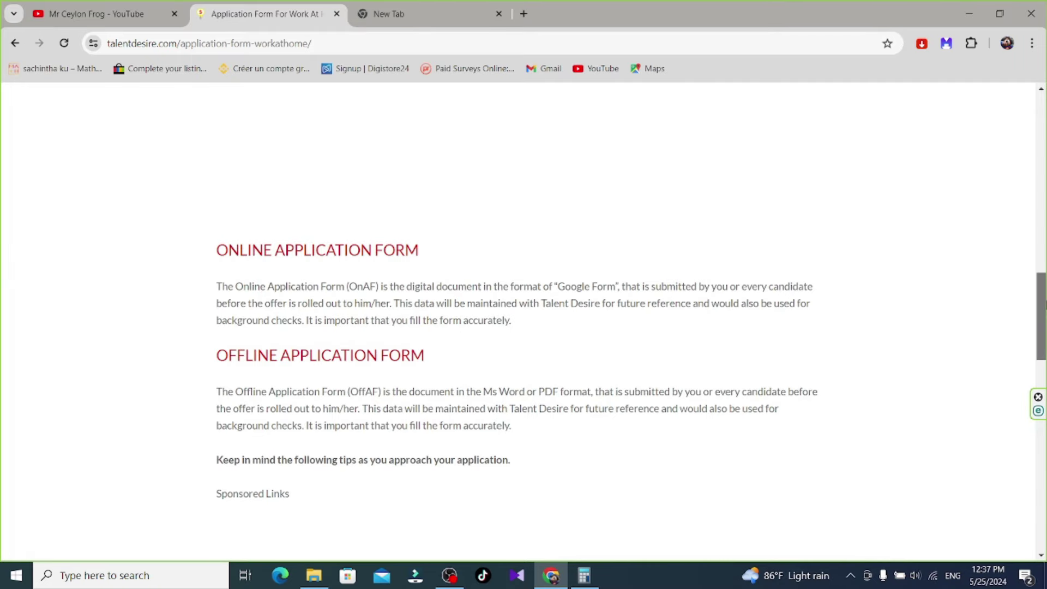
pyautogui.click(332, 256)
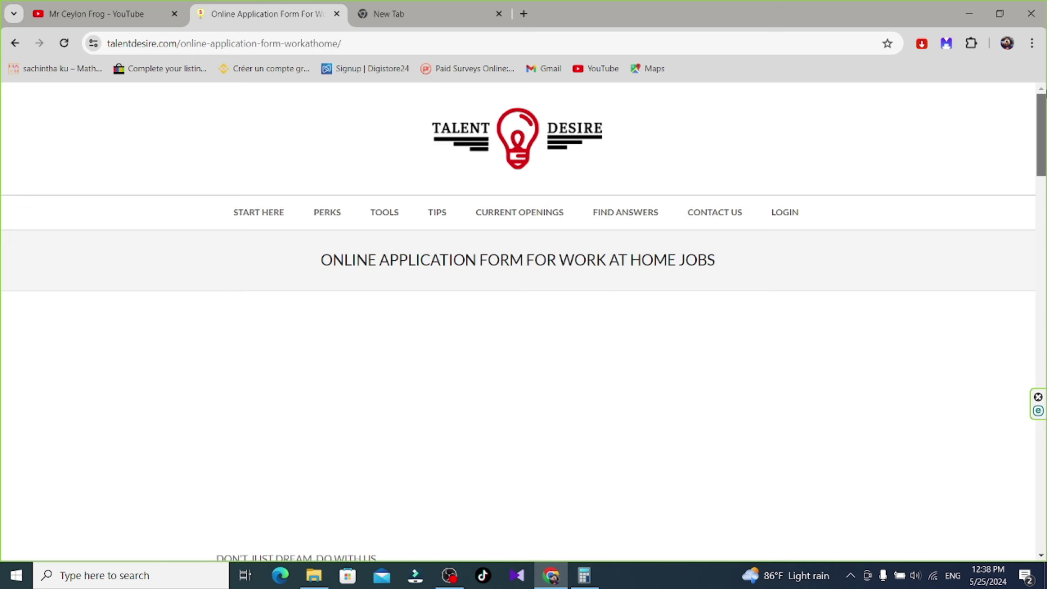
pyautogui.moveTo(1044, 139); pyautogui.dragTo(1045, 221)
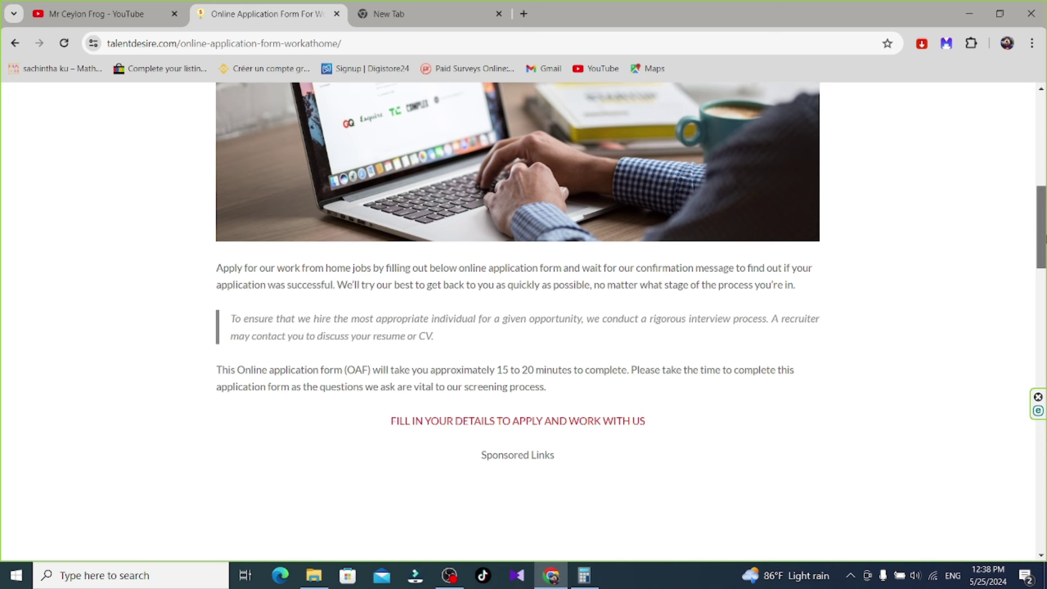
pyautogui.moveTo(1044, 226); pyautogui.dragTo(1044, 240)
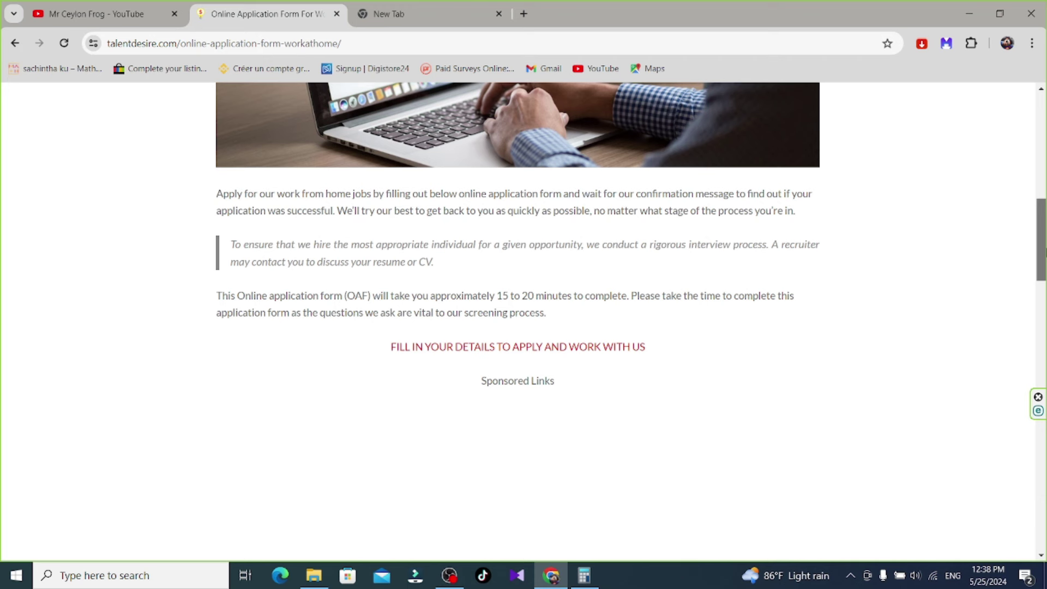
pyautogui.moveTo(1044, 251); pyautogui.dragTo(1044, 262)
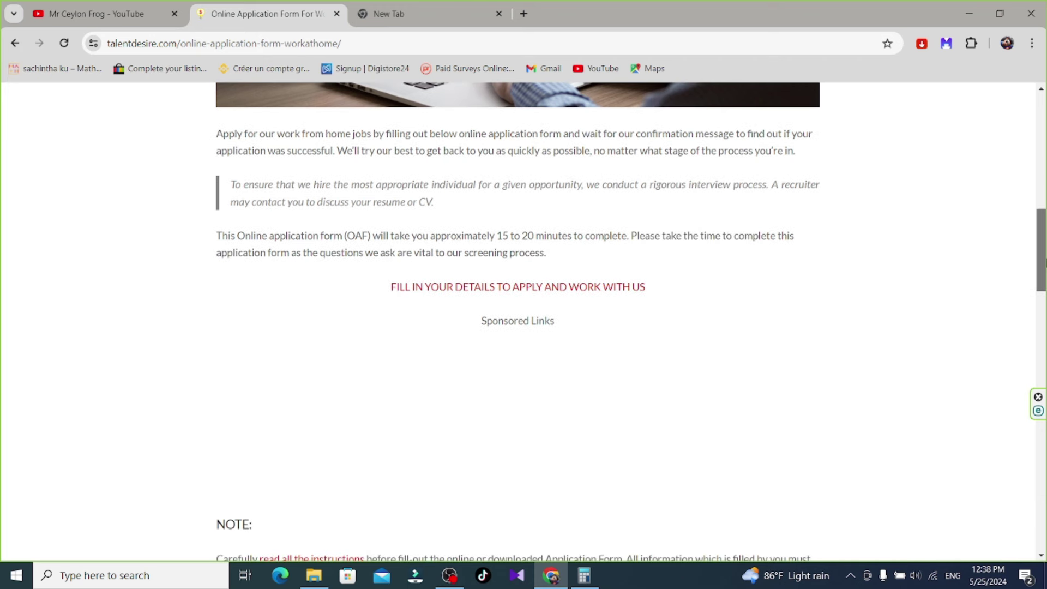
pyautogui.moveTo(1044, 262); pyautogui.dragTo(1044, 307)
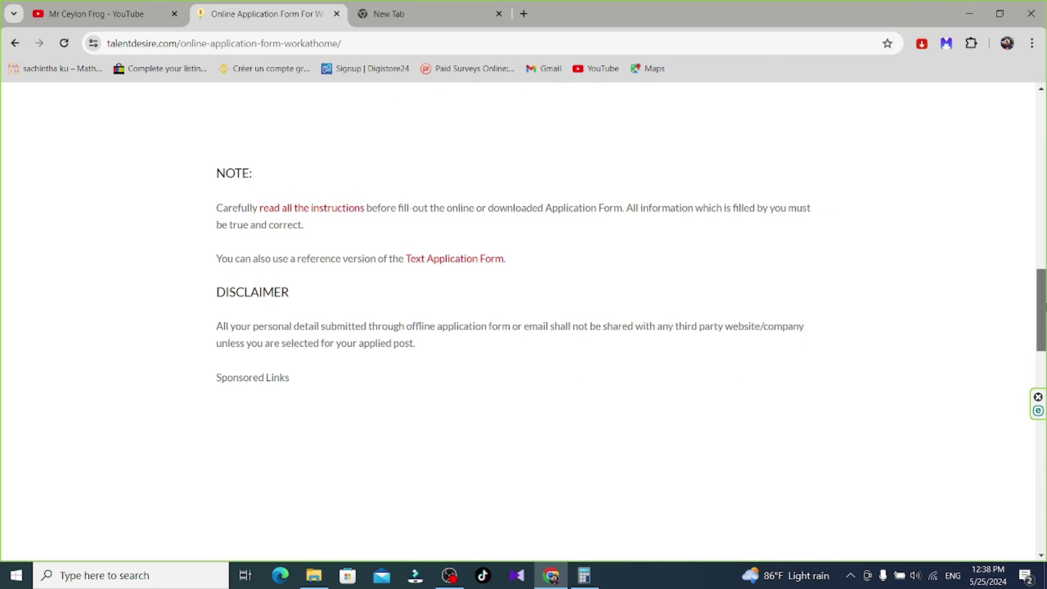
pyautogui.scroll(8, 546, 470)
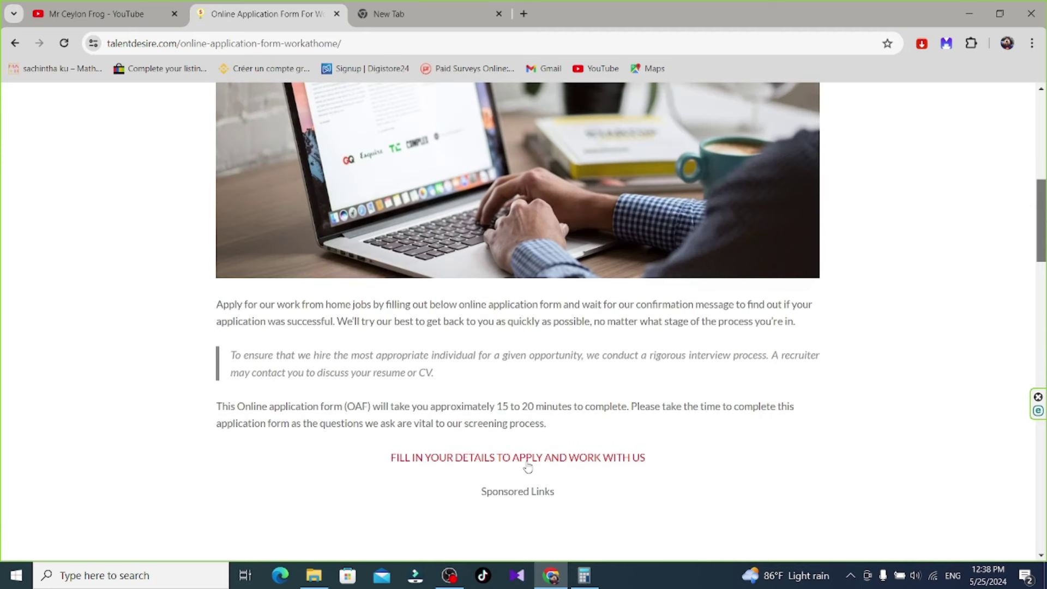
pyautogui.click(527, 458)
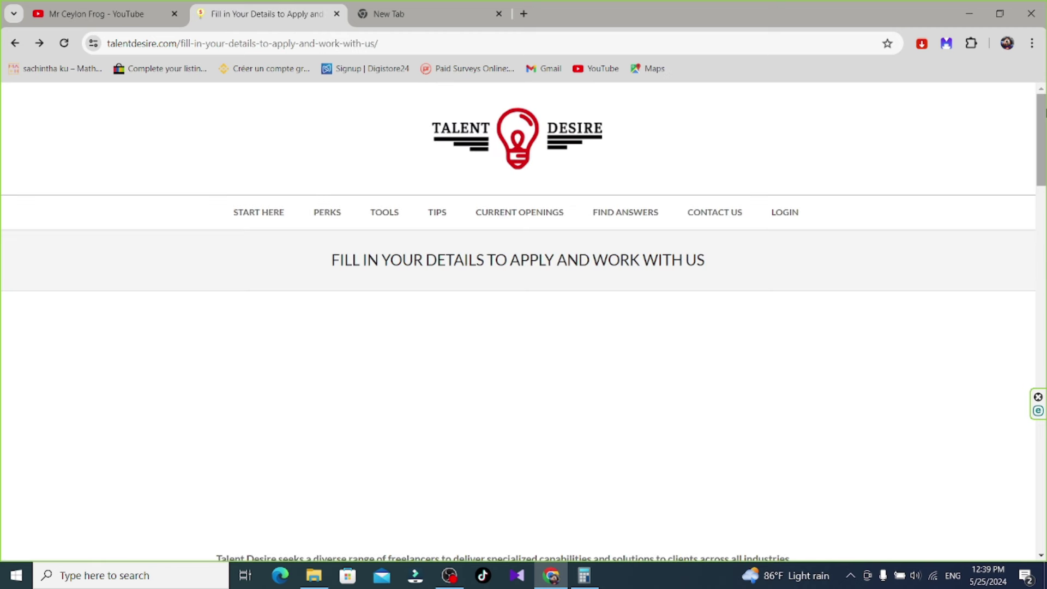
# Accept the privacy policy and set the resident country to Sri Lanka in the personal information.
pyautogui.moveTo(1042, 113); pyautogui.dragTo(1043, 203)
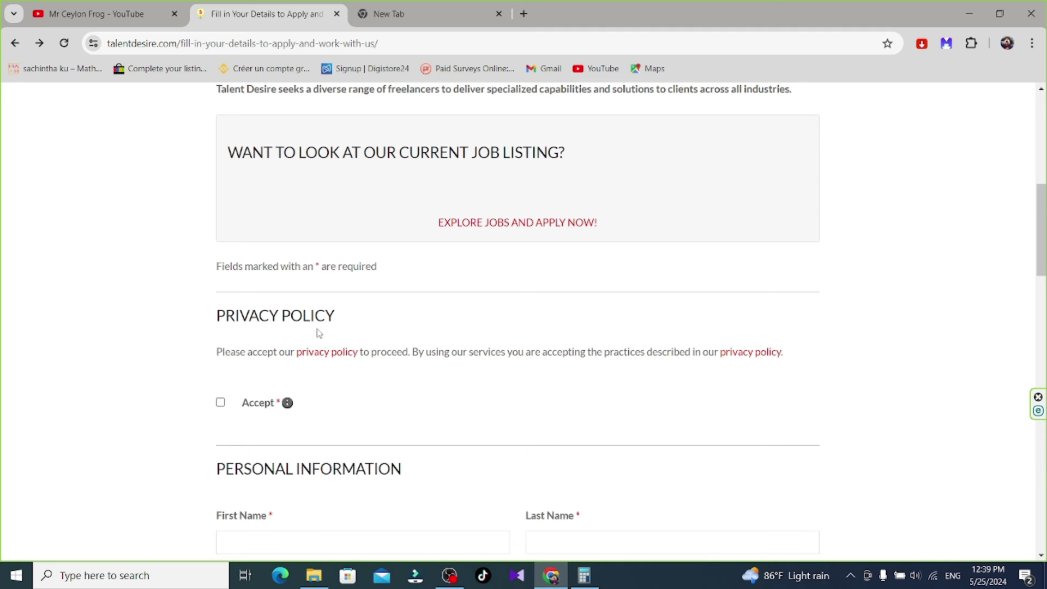
pyautogui.click(221, 405)
pyautogui.scroll(-3, 675, 339)
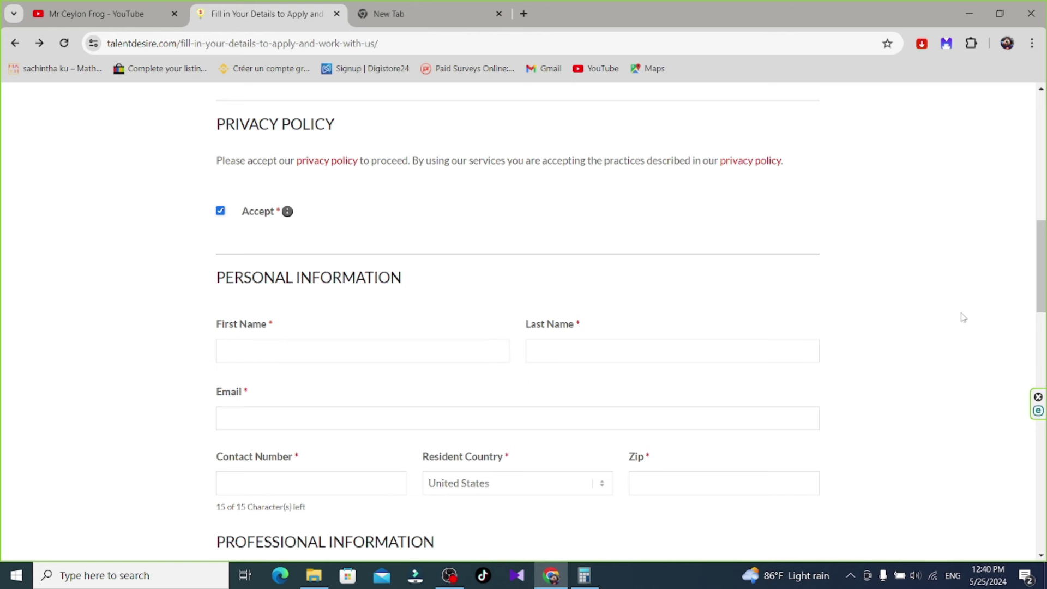
pyautogui.moveTo(1044, 278); pyautogui.dragTo(1044, 317)
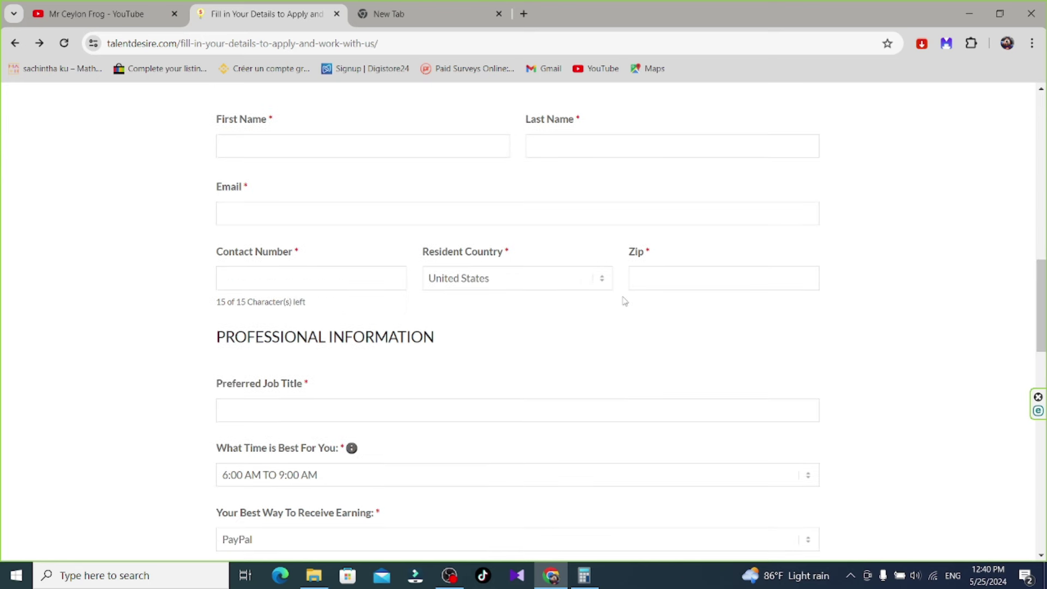
pyautogui.click(610, 284)
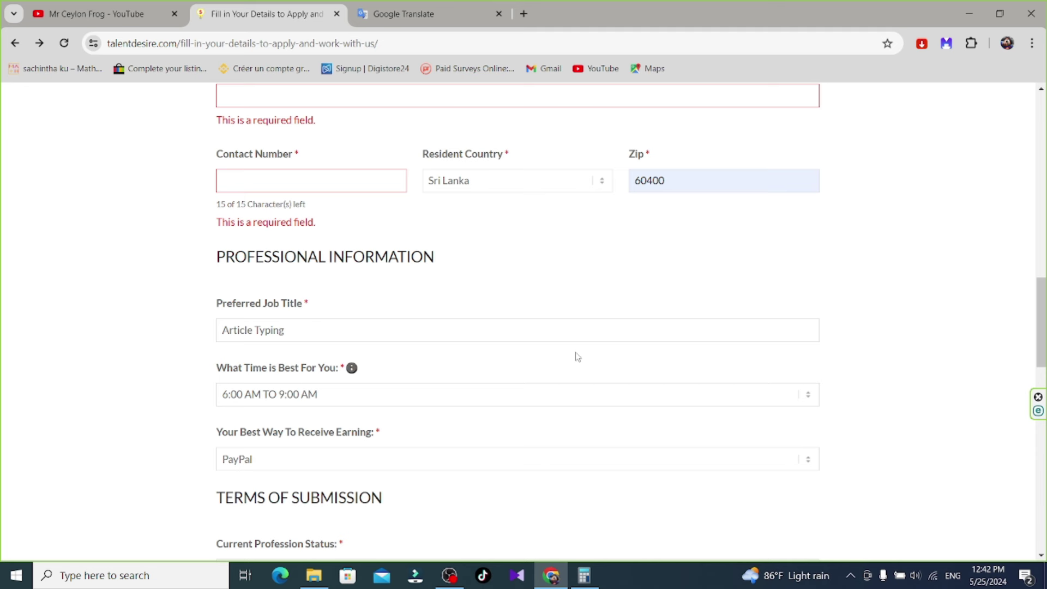
# Set the best working time to 9:00 AM TO 05:00 PM and the way to receive earnings to Payoneer.
pyautogui.click(808, 395)
pyautogui.click(431, 405)
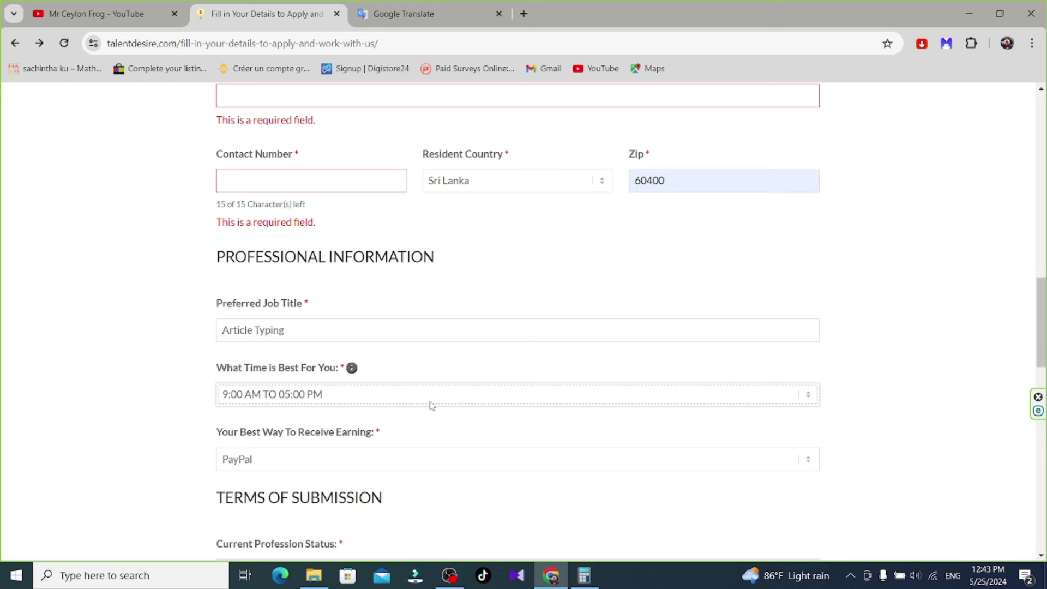
pyautogui.scroll(-1, 600, 393)
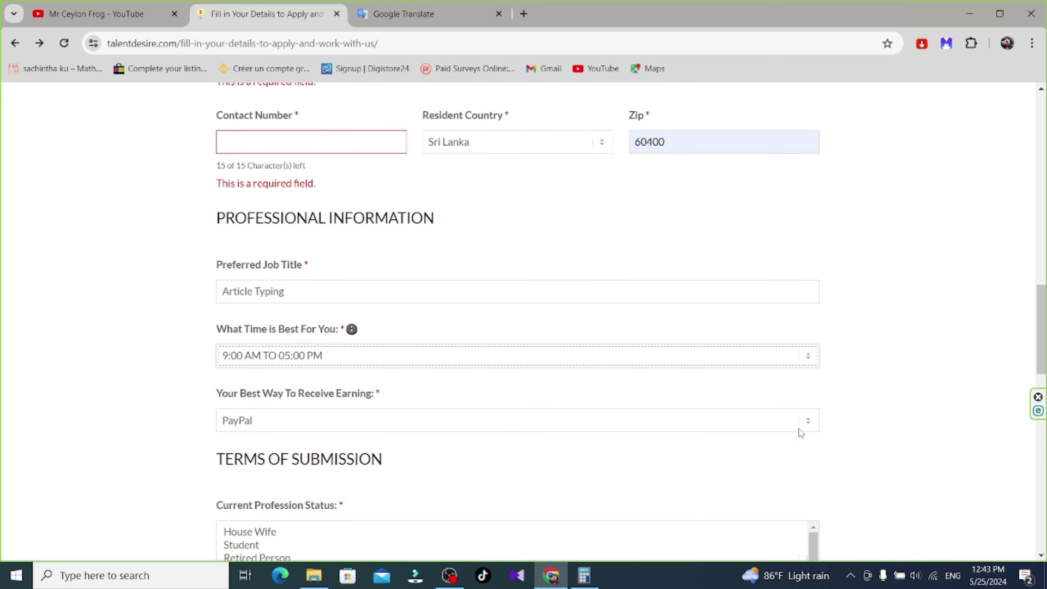
pyautogui.click(491, 427)
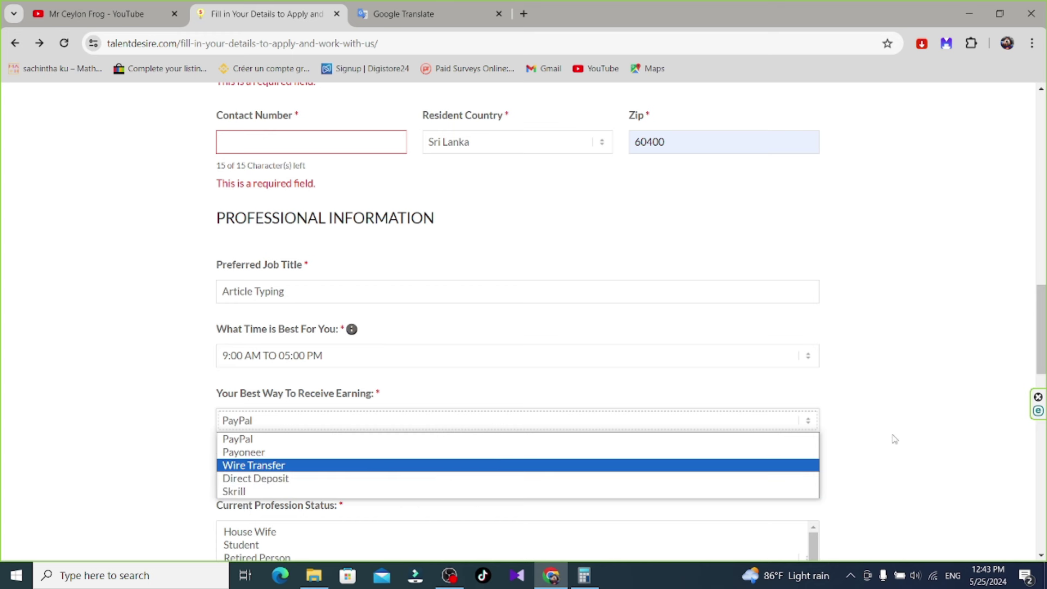
pyautogui.click(446, 452)
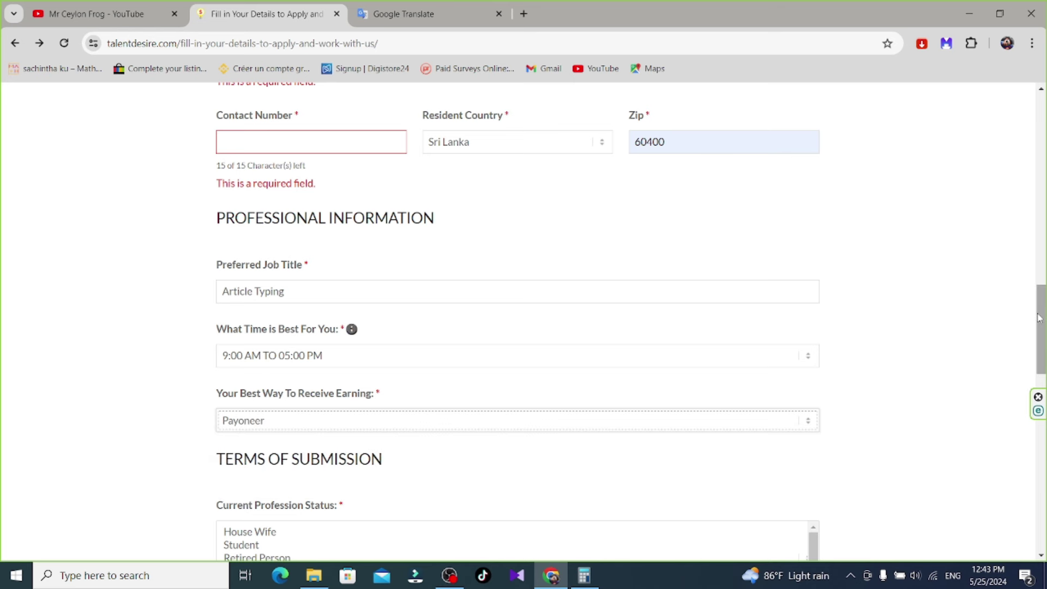
# Set the current profession status to Student and accept the terms of submission statement.
pyautogui.moveTo(1038, 318); pyautogui.dragTo(1038, 341)
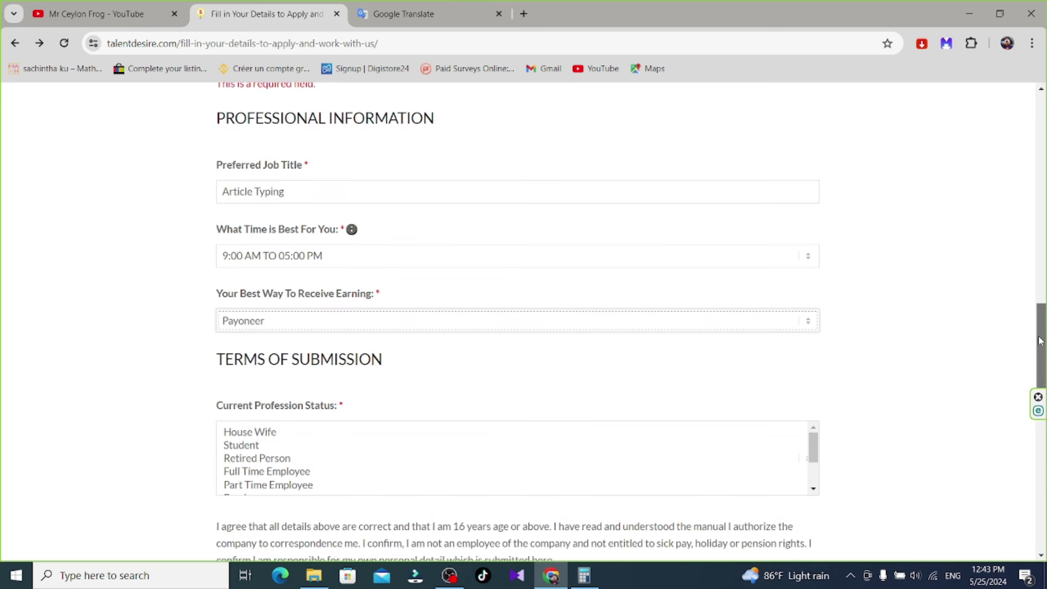
pyautogui.scroll(-2, 286, 494)
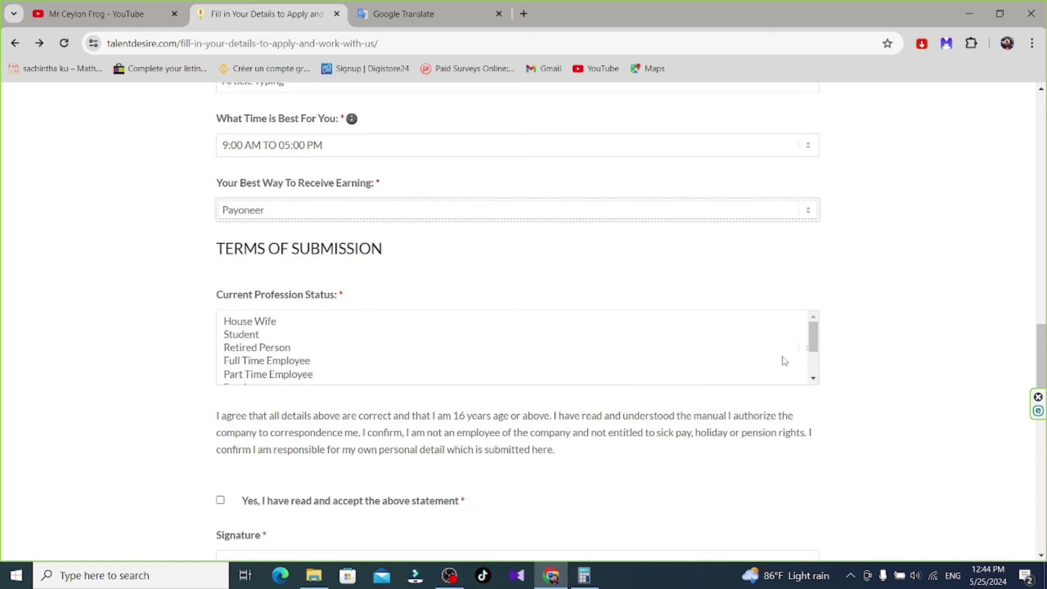
pyautogui.moveTo(814, 341)
pyautogui.mouseDown()
pyautogui.moveTo(814, 377)
pyautogui.moveTo(811, 334)
pyautogui.mouseUp()
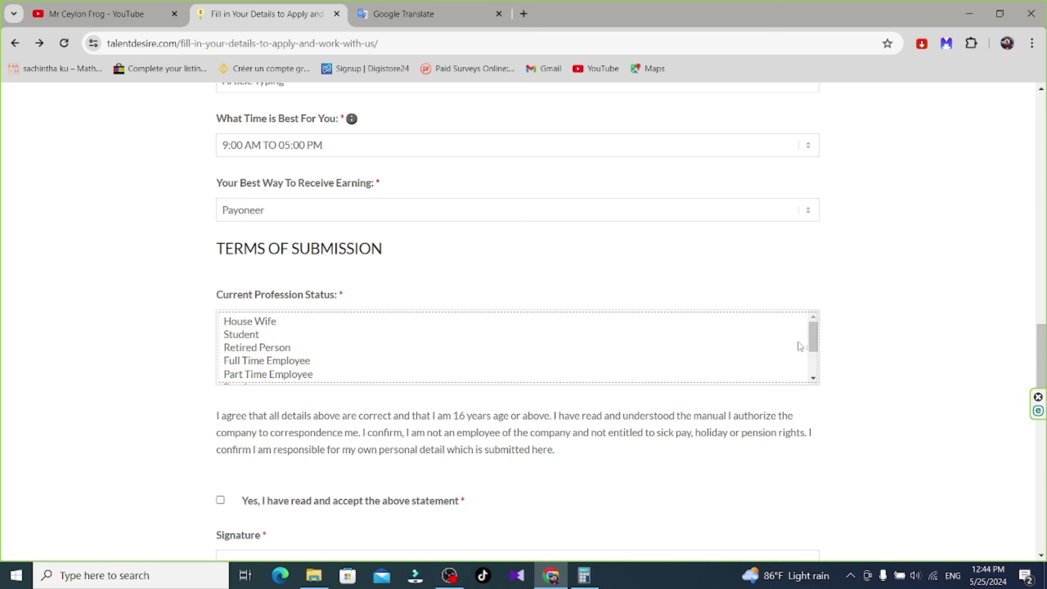
pyautogui.click(709, 334)
pyautogui.scroll(-2, 442, 326)
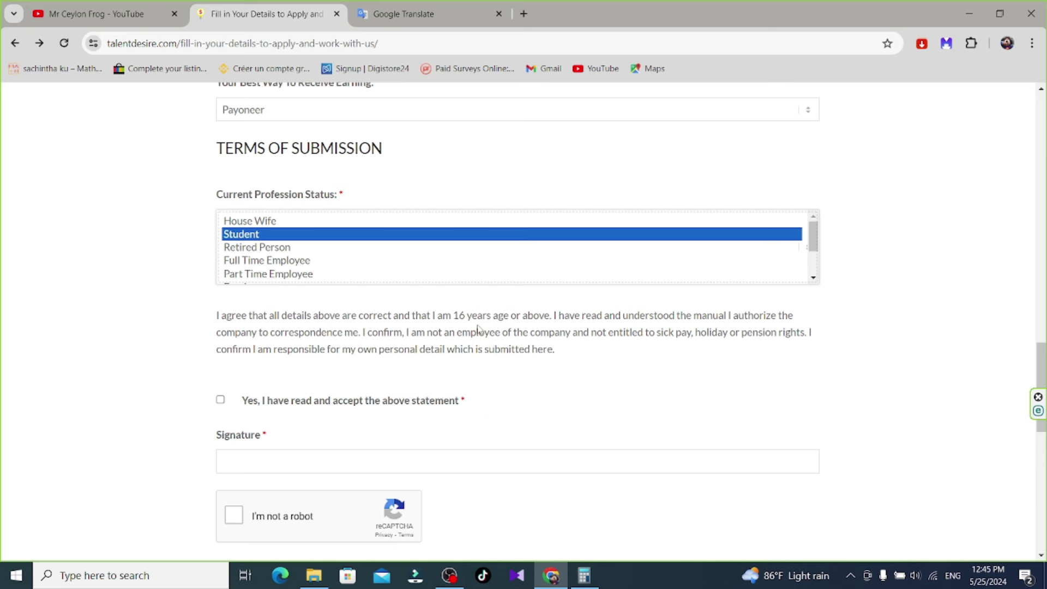
pyautogui.click(310, 403)
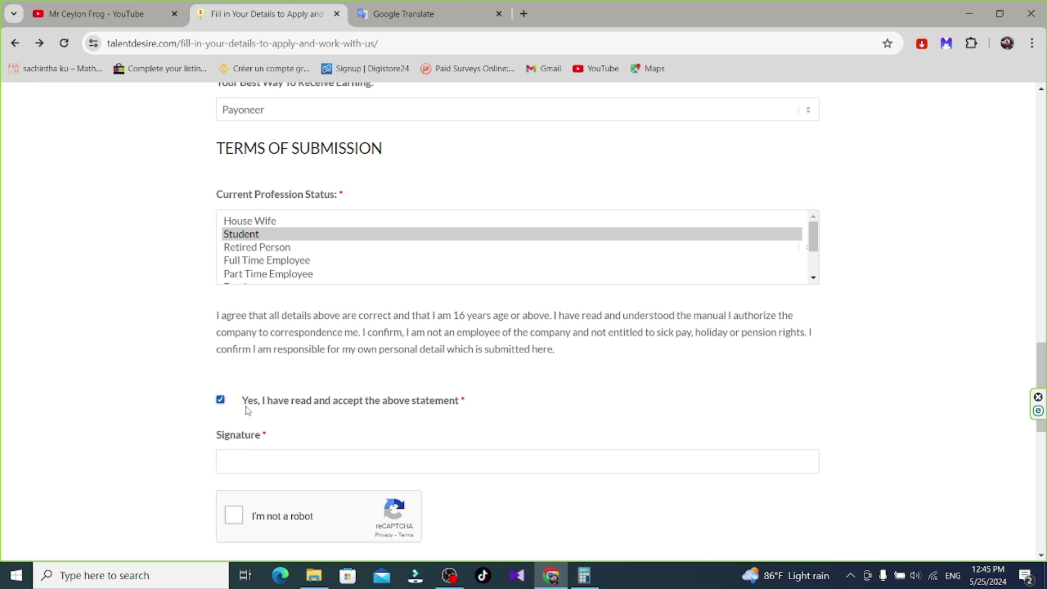
# Sign the form with the applicant's name and submit it with the reCAPTCHA check completed.
pyautogui.click(255, 461)
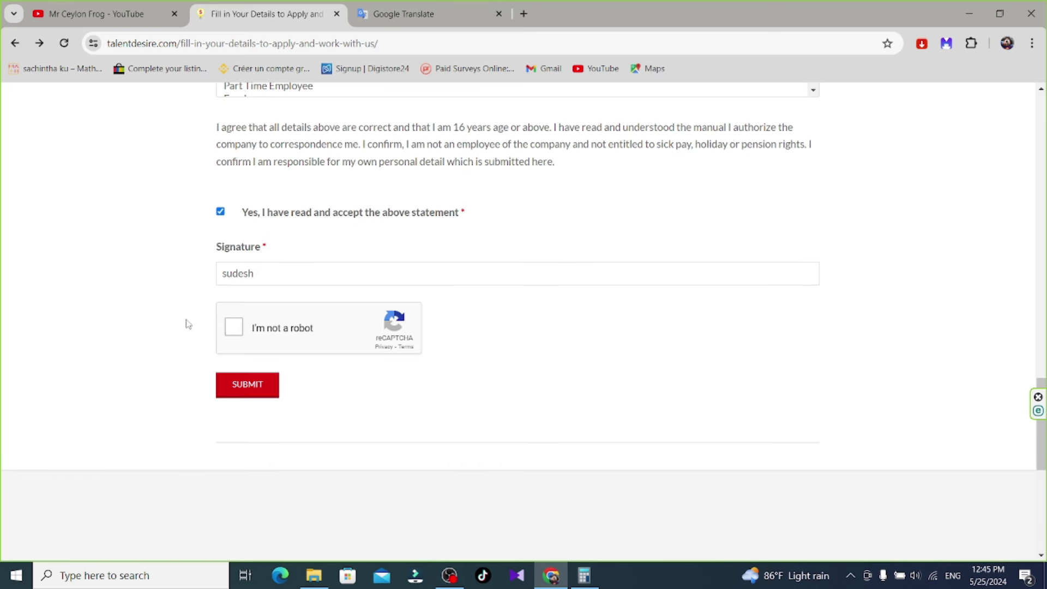
pyautogui.click(230, 330)
pyautogui.click(244, 393)
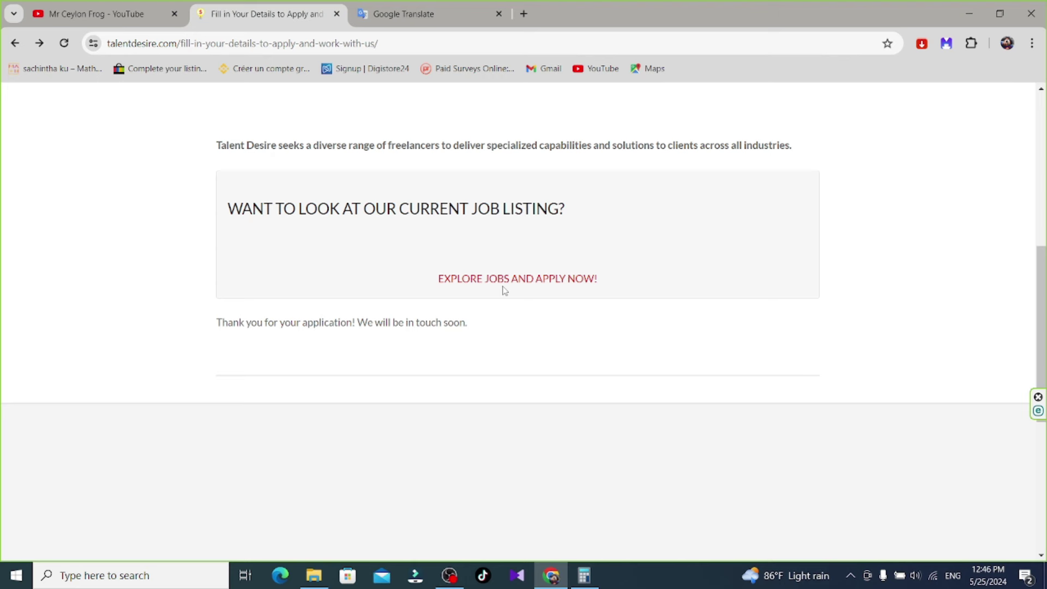
# Open the current job openings through the Explore Jobs and Apply Now link on the submitted application page.
pyautogui.click(569, 280)
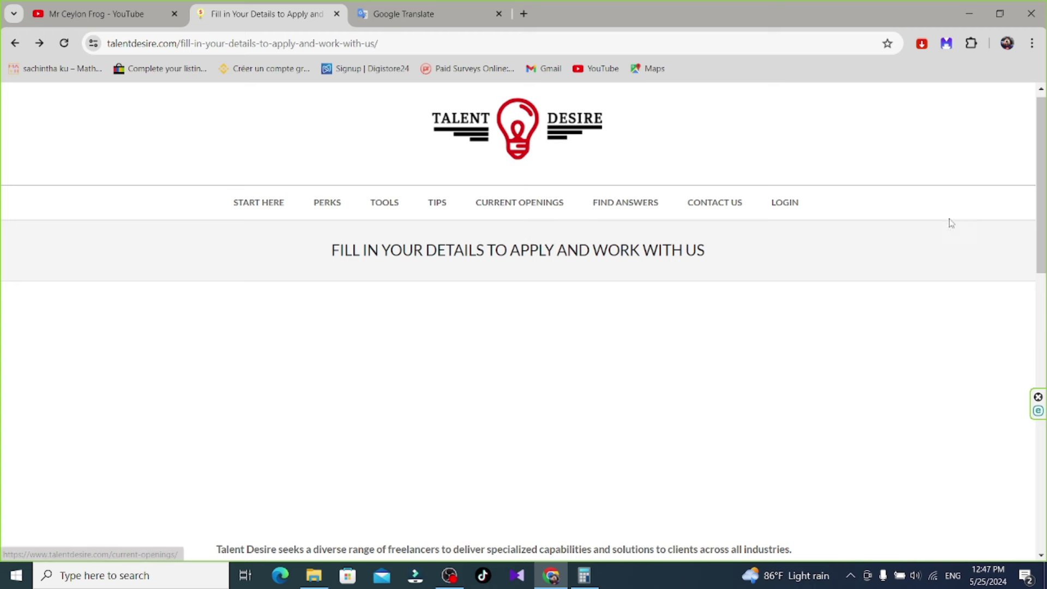
pyautogui.moveTo(1041, 198); pyautogui.dragTo(1041, 321)
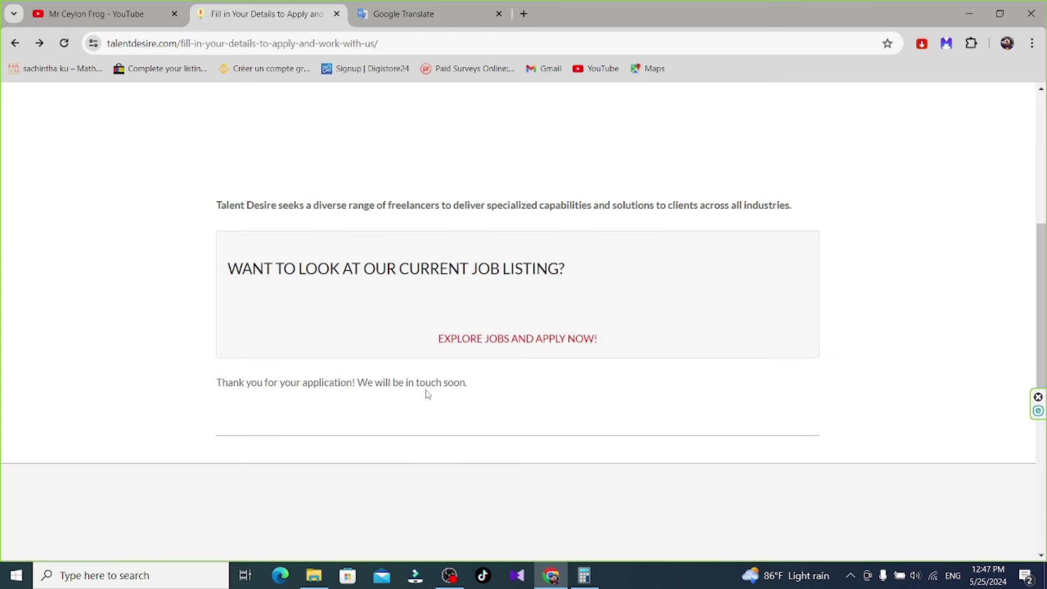
pyautogui.click(541, 343)
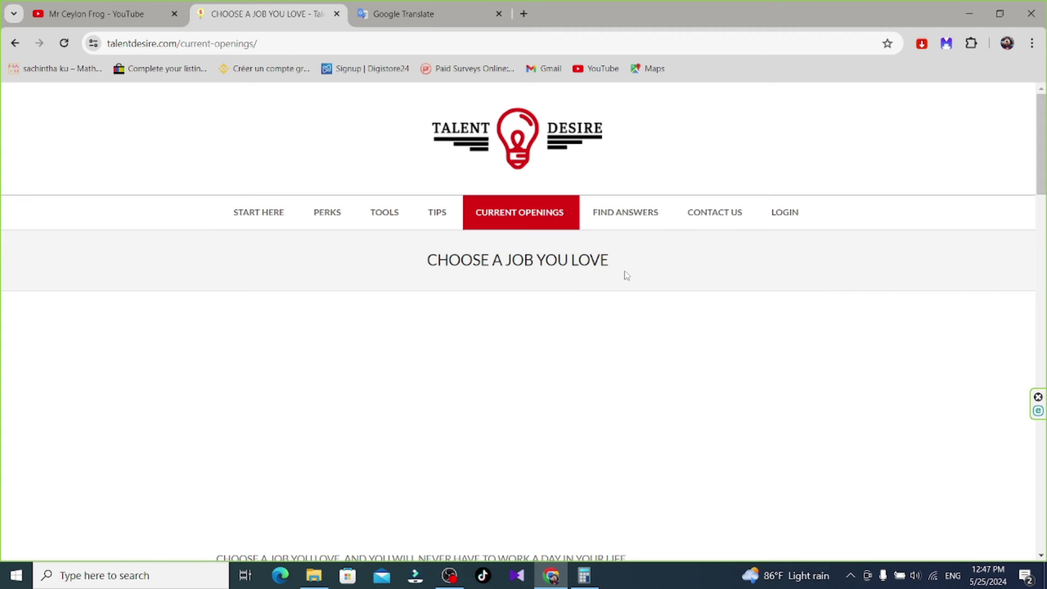
# Examine the online typing, medical transcription and online tutoring job listings and their estimated daily earnings.
pyautogui.scroll(-7, 627, 275)
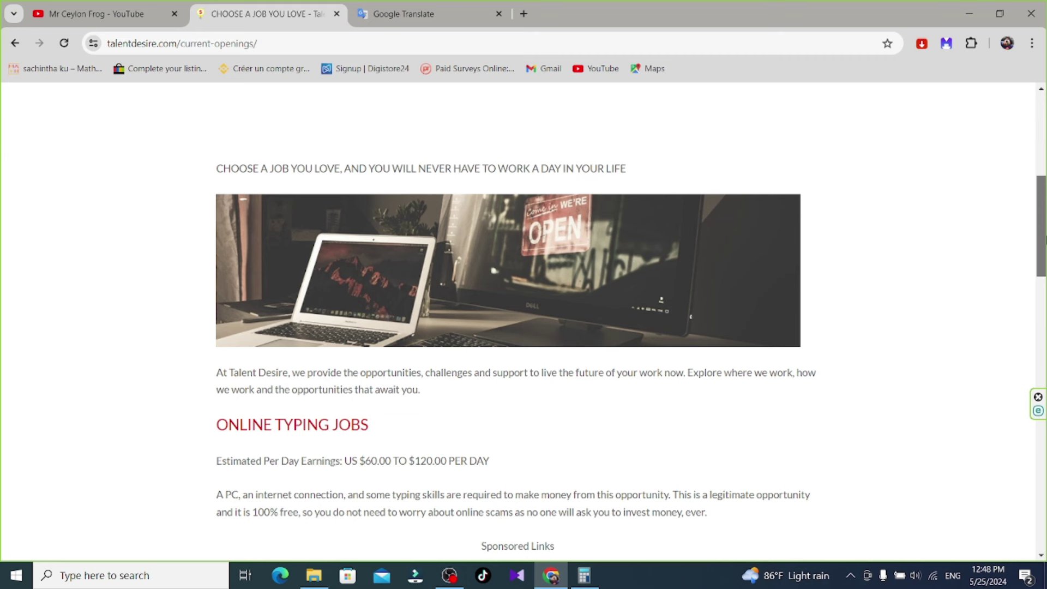
pyautogui.scroll(-1, 627, 322)
pyautogui.scroll(-2, 995, 299)
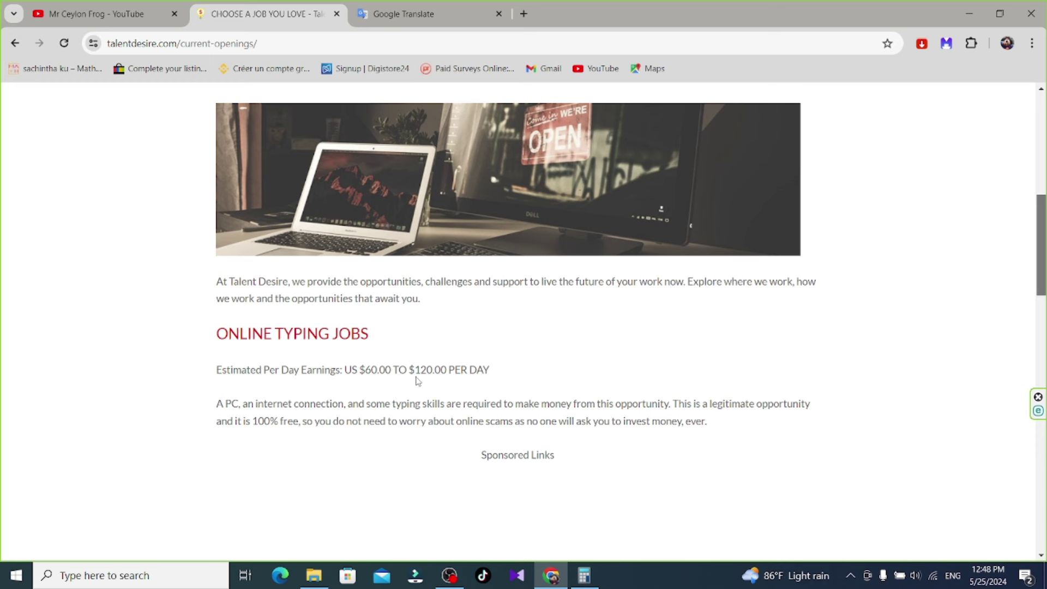
pyautogui.scroll(-2, 1040, 267)
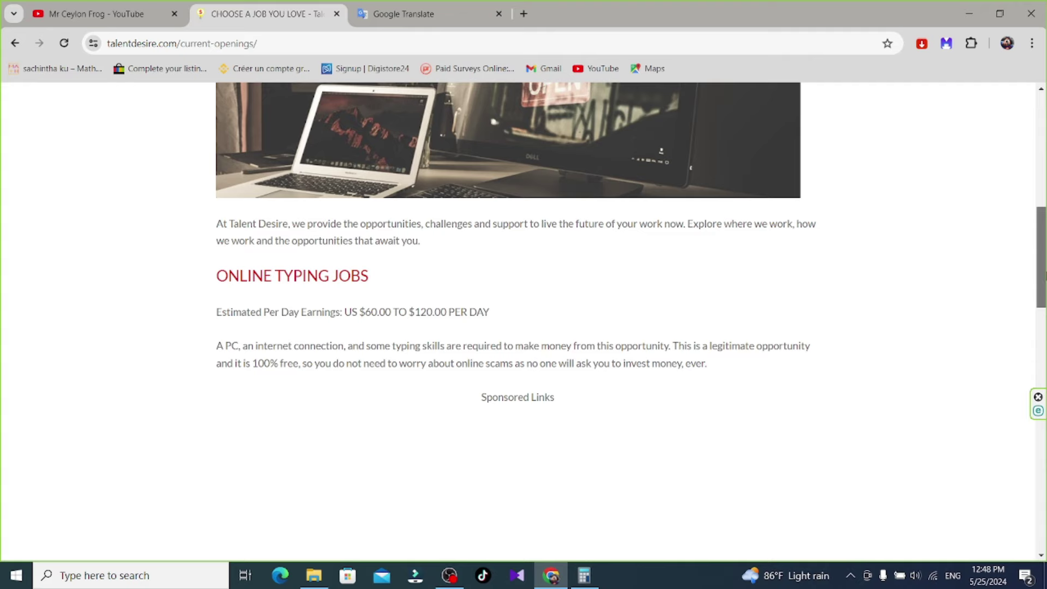
pyautogui.scroll(-5, 524, 322)
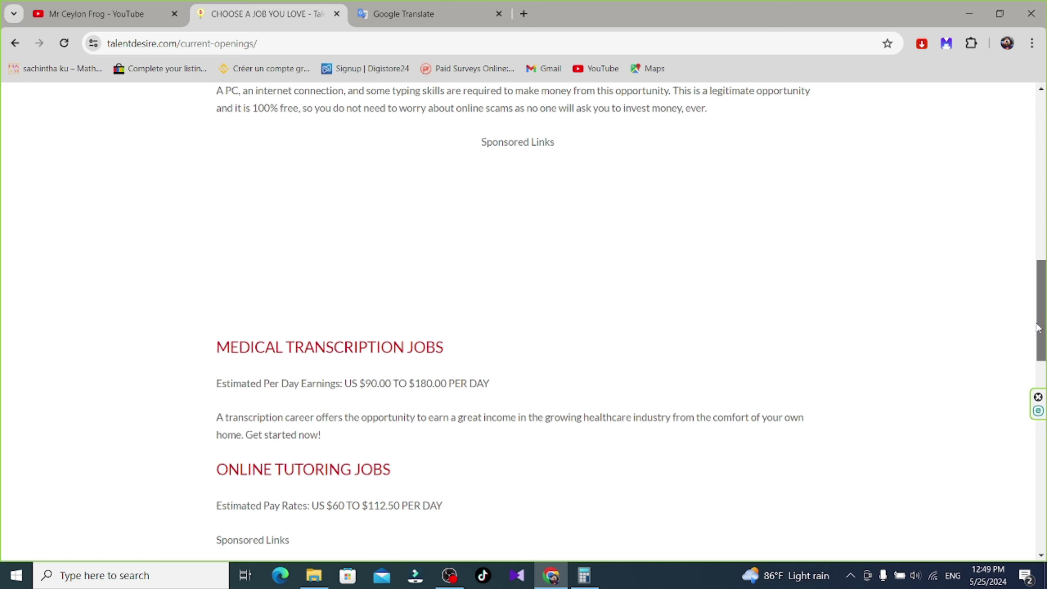
pyautogui.moveTo(1043, 334); pyautogui.dragTo(1043, 350)
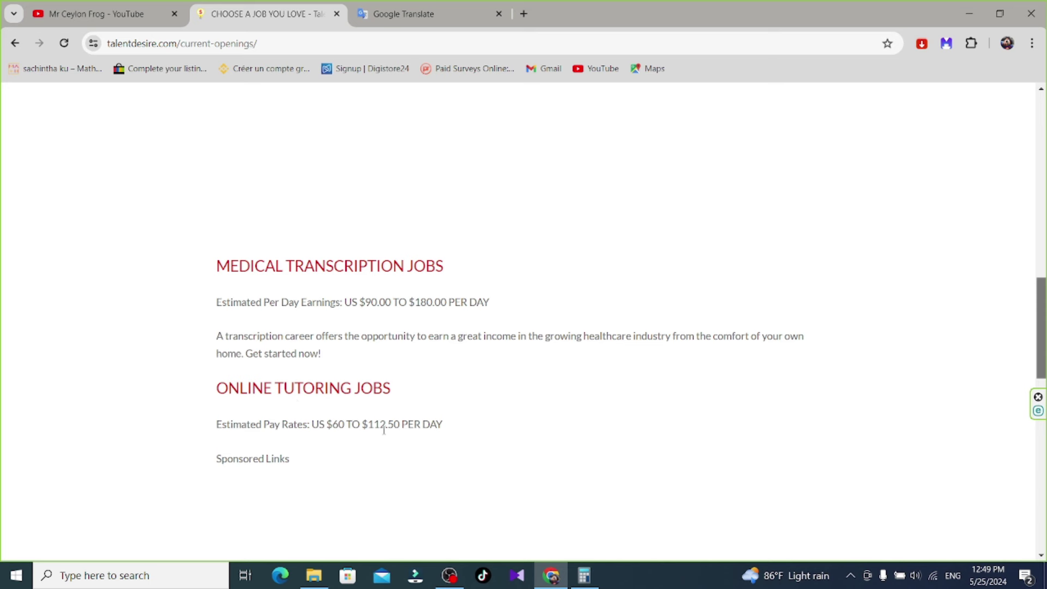
pyautogui.moveTo(1038, 360); pyautogui.dragTo(1038, 376)
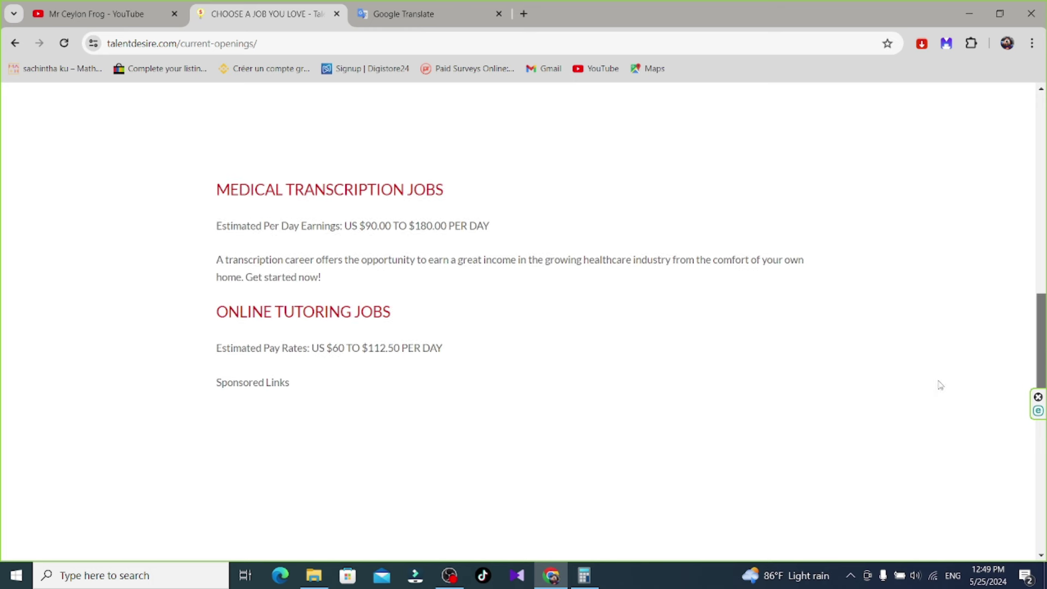